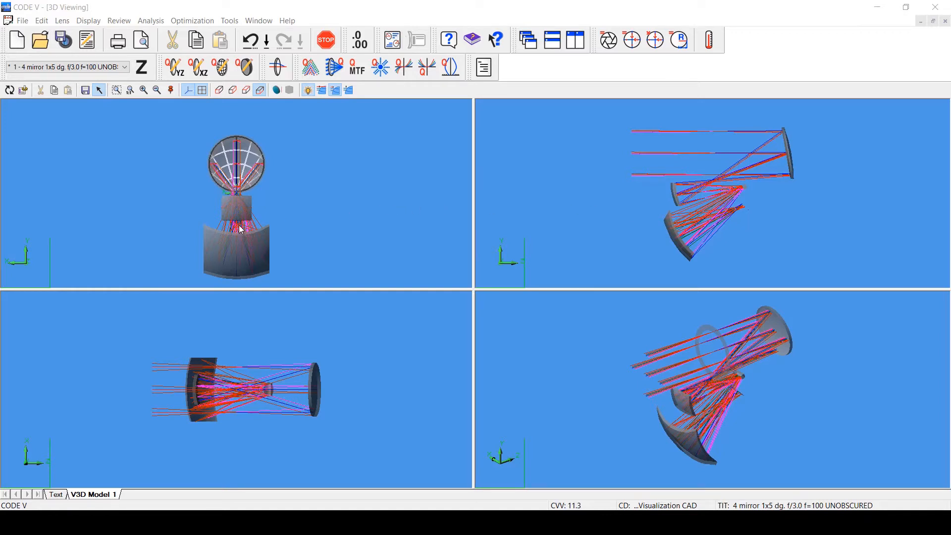
Step: Inspect the four-mirror model by rotating the first view, restoring its front orientation, and selecting mirrors in the other views
left_click_drag(241, 229, 247, 200)
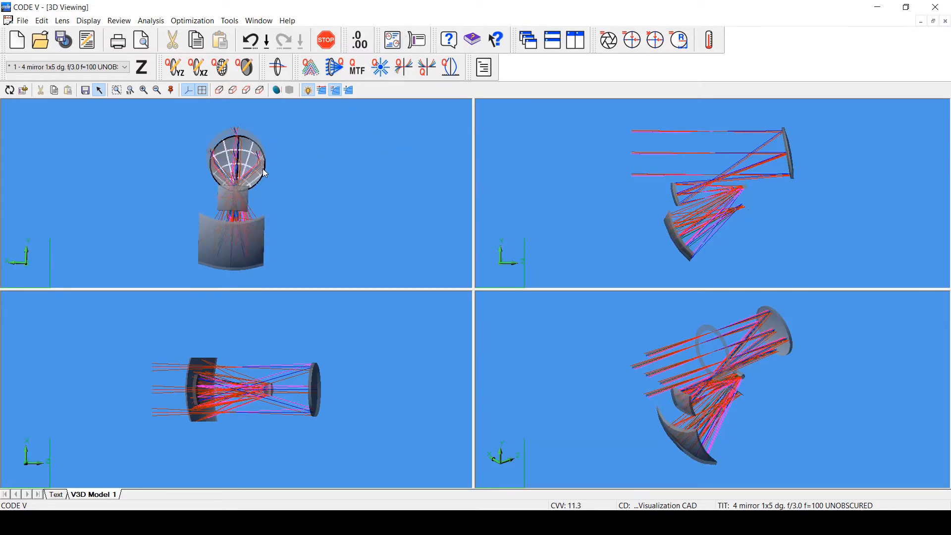
left_click(221, 90)
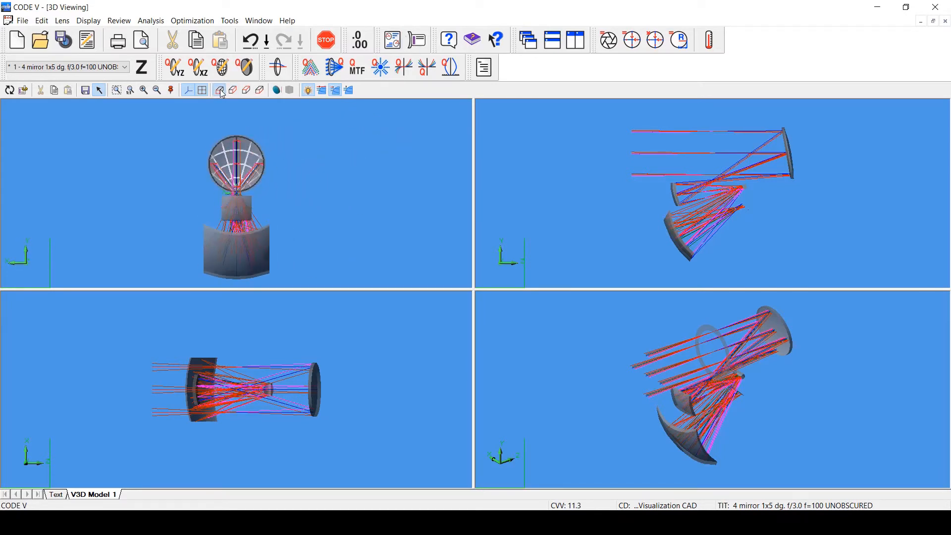
left_click(316, 378)
left_click(677, 199)
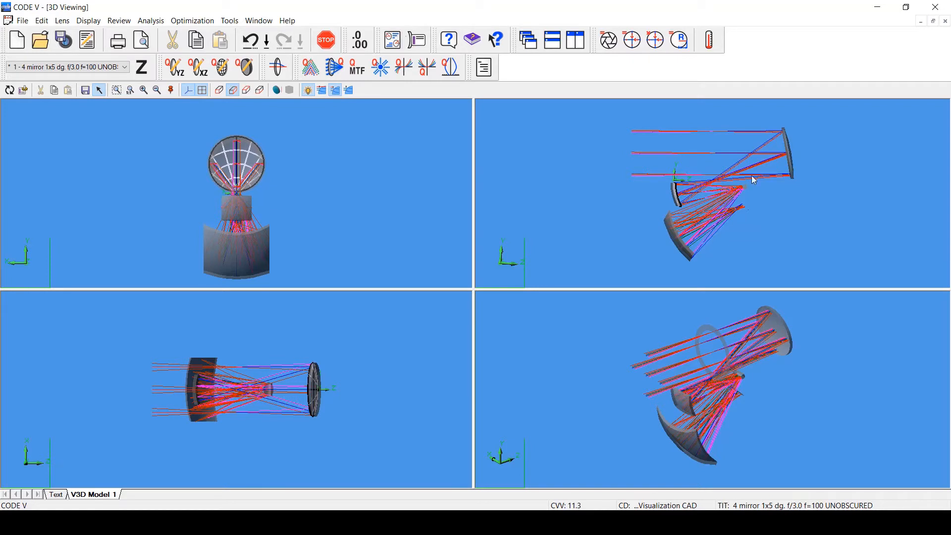
left_click(782, 333)
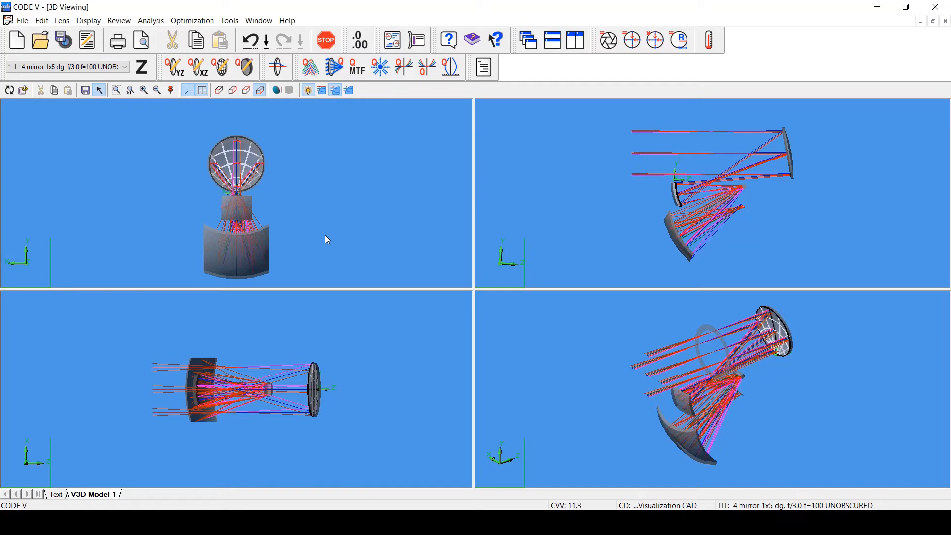
Step: Import the cube-shaped CAD file and rotate the imported solid to inspect it
left_click(22, 20)
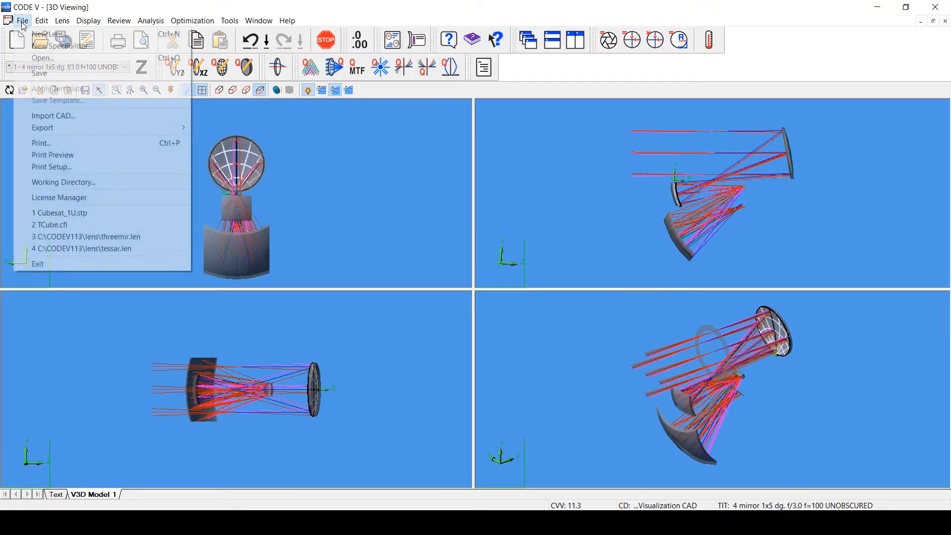
left_click(58, 115)
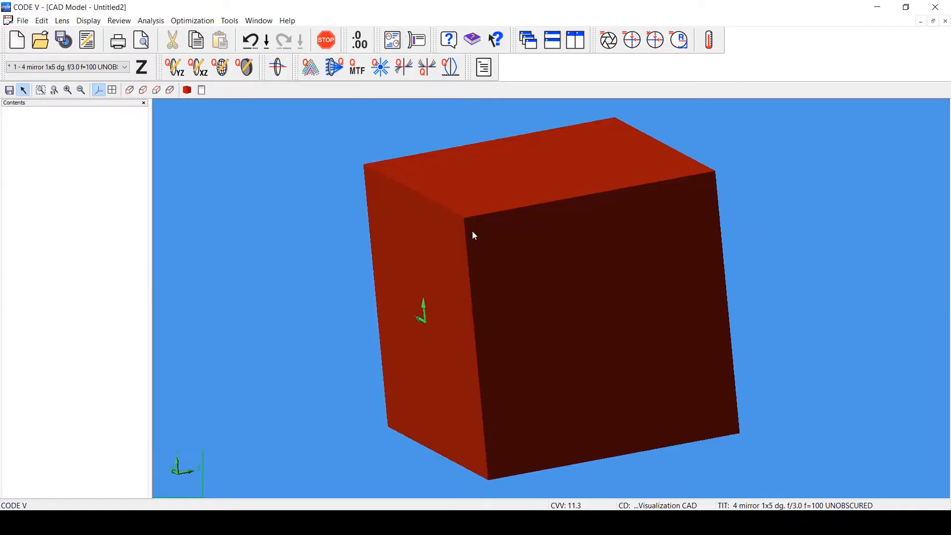
left_click_drag(472, 230, 392, 273)
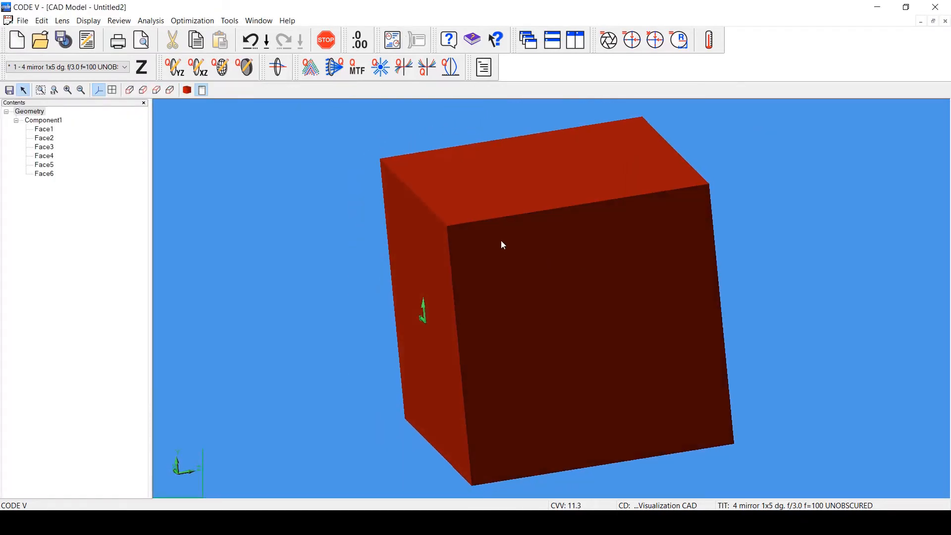
Step: Display the imported cube as Translucent and rotate it to see its inner faces
left_click(188, 91)
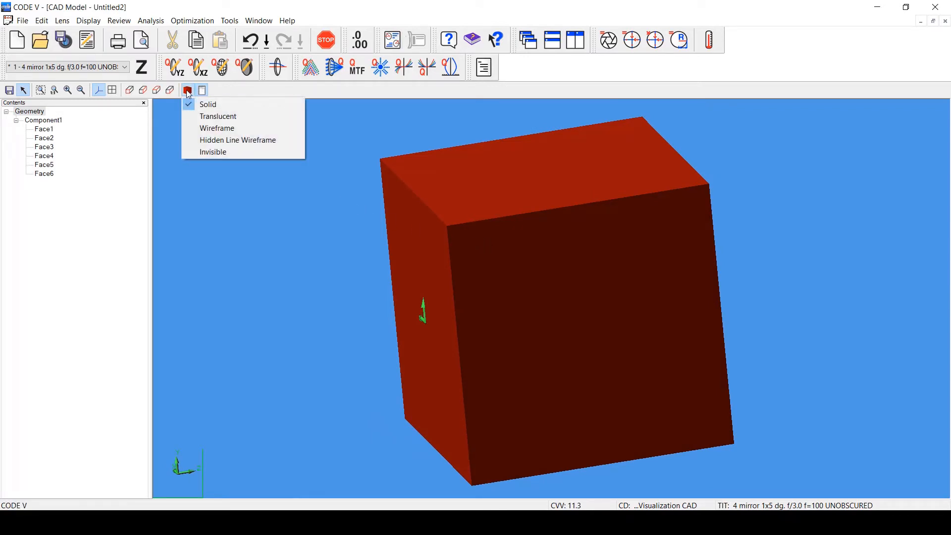
left_click(199, 117)
left_click_drag(576, 236, 370, 203)
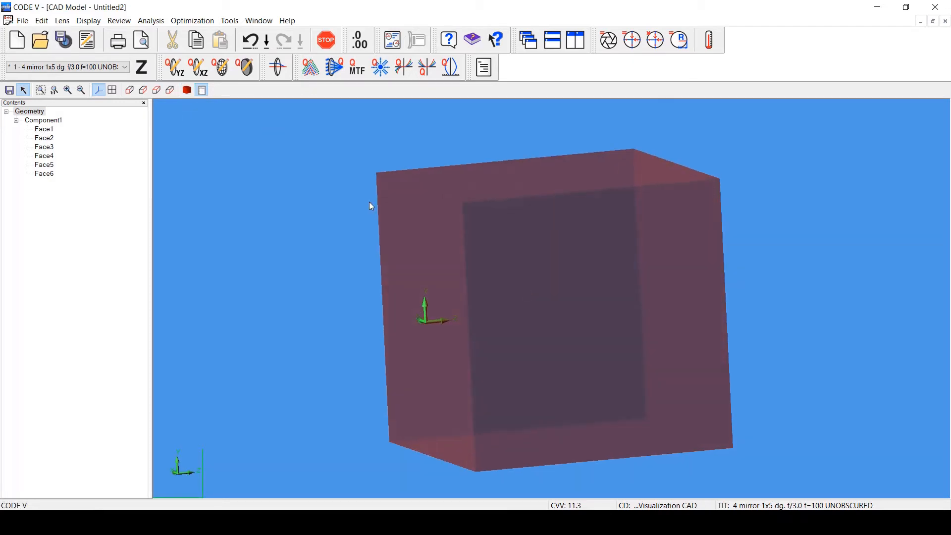
Step: Preview the cube in Wireframe and Hidden Line Wireframe display modes
left_click(199, 91)
left_click(203, 127)
mouse_move(359, 245)
left_mouse_down()
mouse_move(477, 249)
mouse_move(355, 253)
mouse_move(346, 261)
mouse_move(255, 254)
left_mouse_up()
left_click(188, 94)
left_click(206, 139)
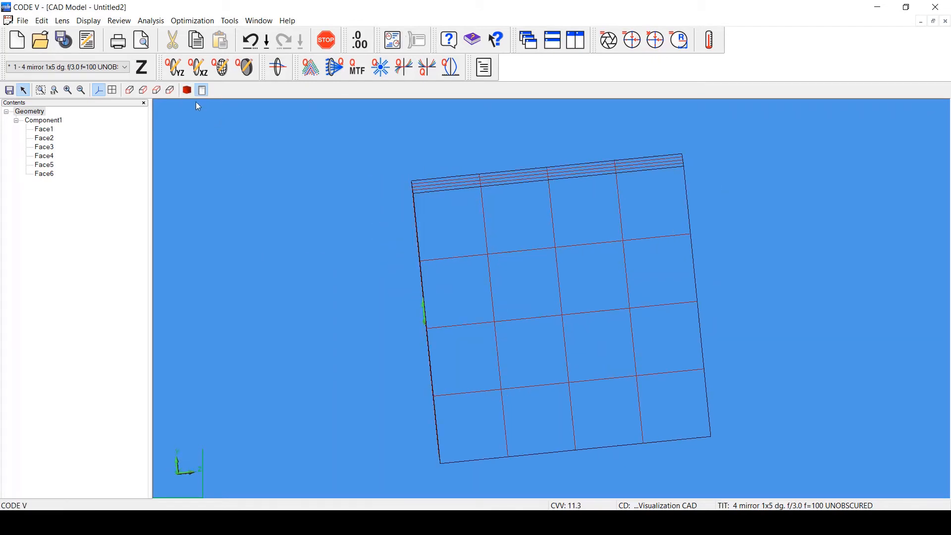
Step: Return the cube to Translucent display and rotate it to an angled view
left_click(188, 90)
left_click(198, 116)
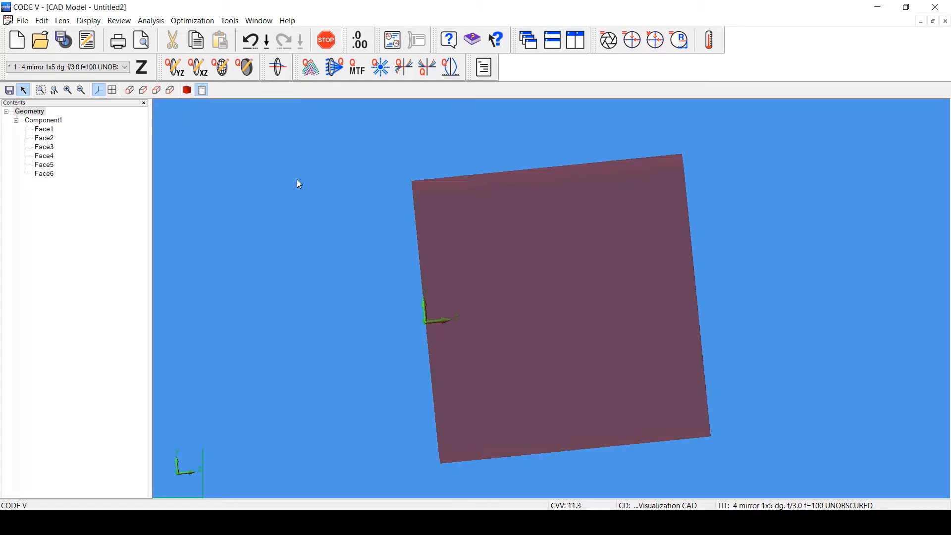
left_click_drag(299, 184, 403, 187)
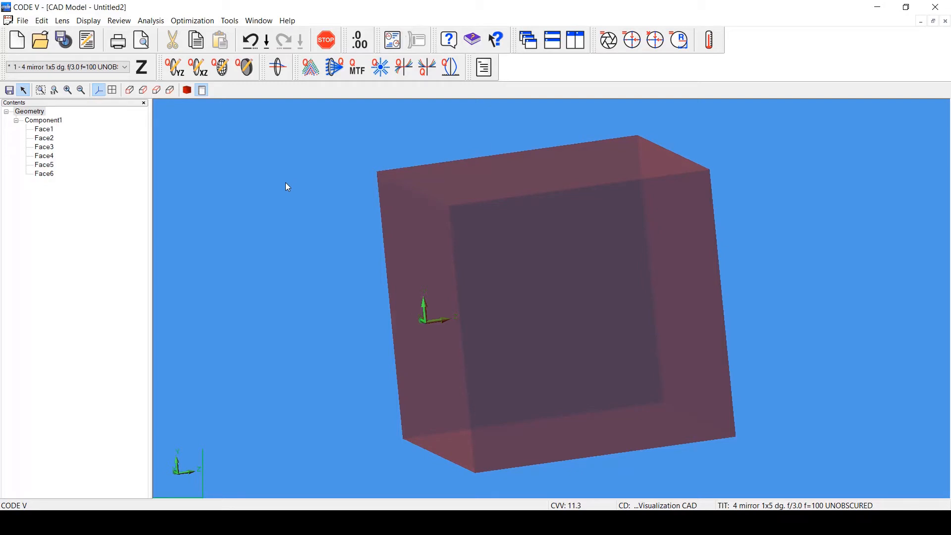
Step: Save the imported CAD model as cubesat.cfl in the Visualization CAD folder
left_click(23, 21)
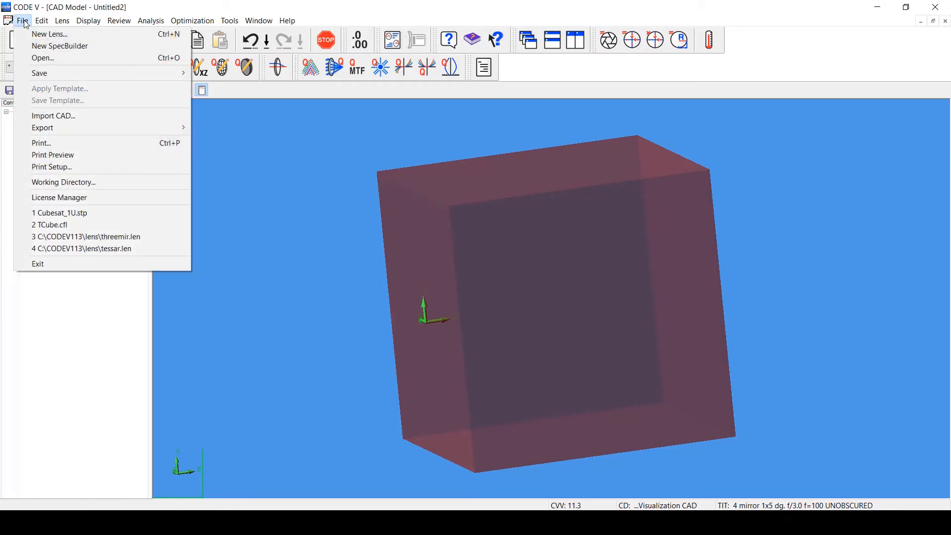
mouse_move(49, 73)
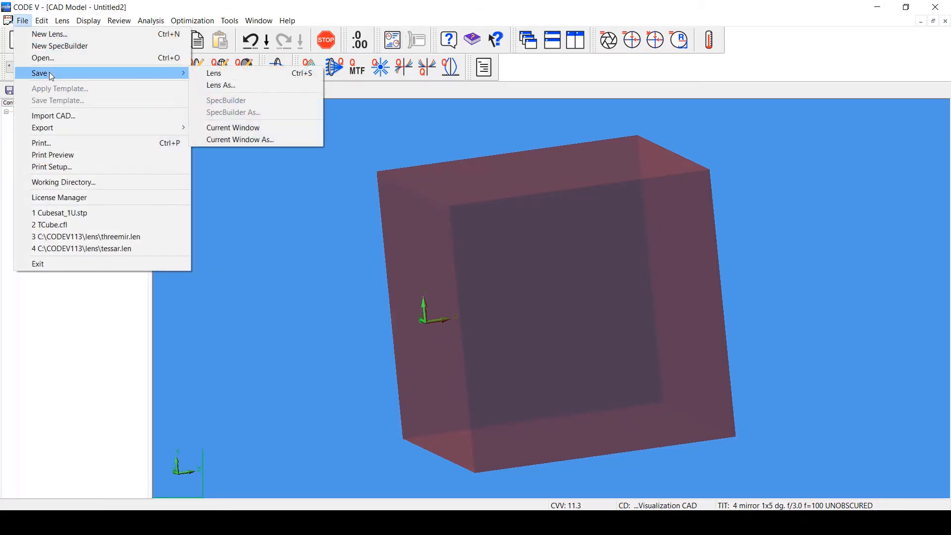
left_click(242, 139)
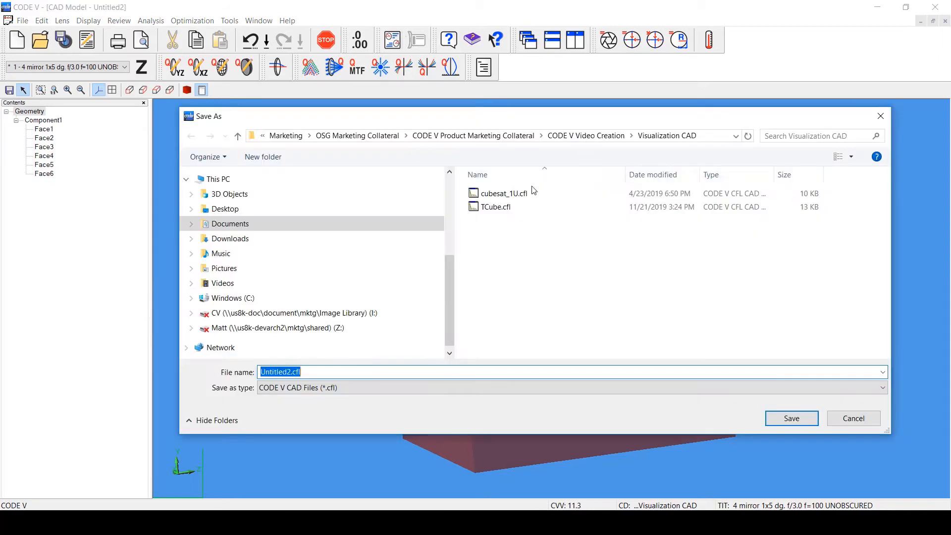
left_click_drag(293, 372, 241, 371)
type("cubesat")
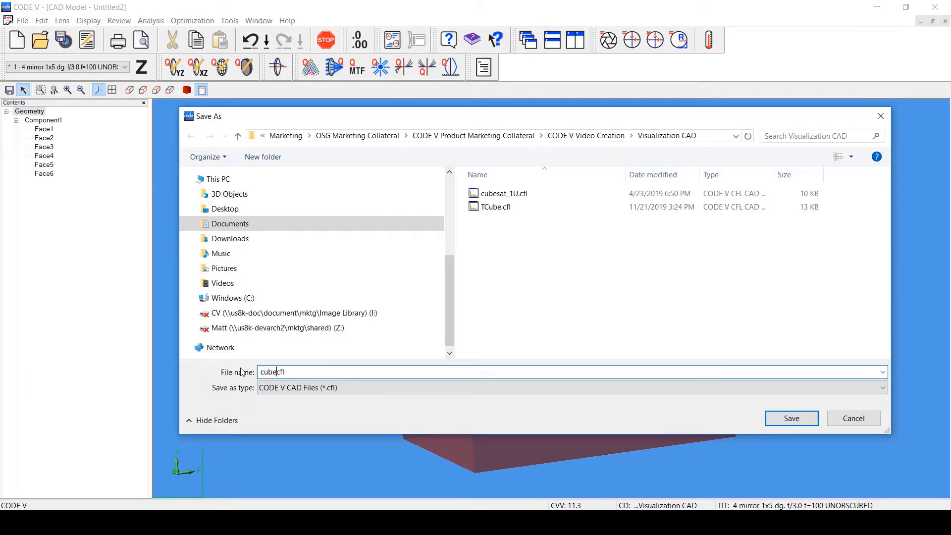
key("Return")
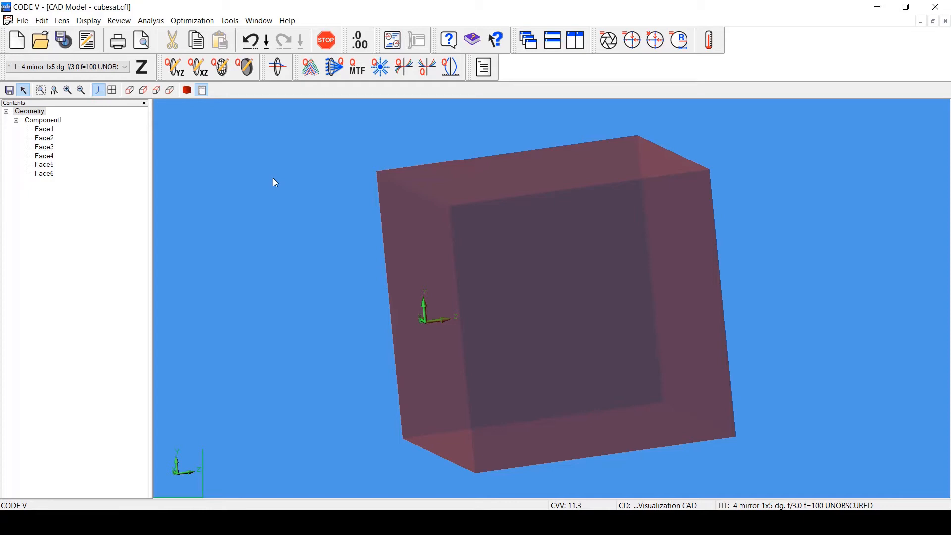
Step: In the Lens Data Manager, open the Visualization CAD properties of surface 1, Anchor Point
key("ctrl+Tab")
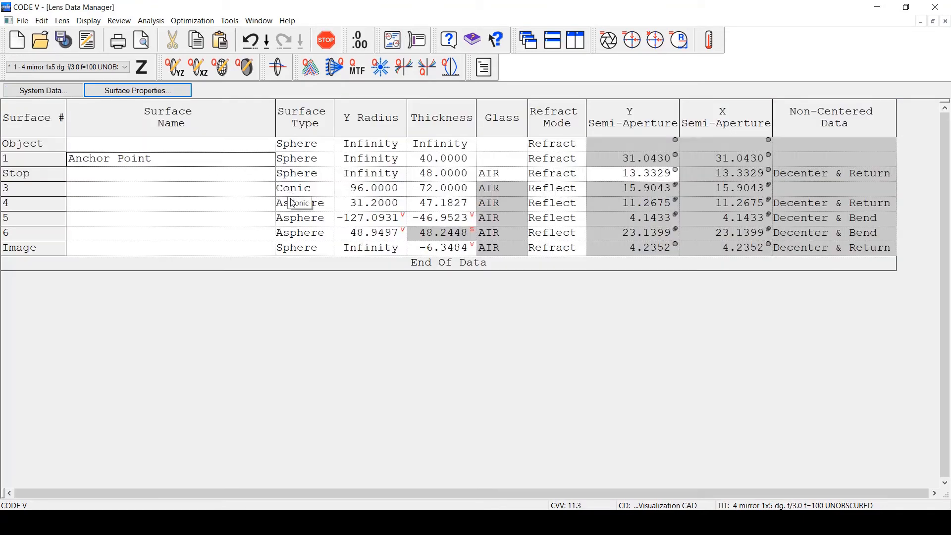
left_click(62, 163)
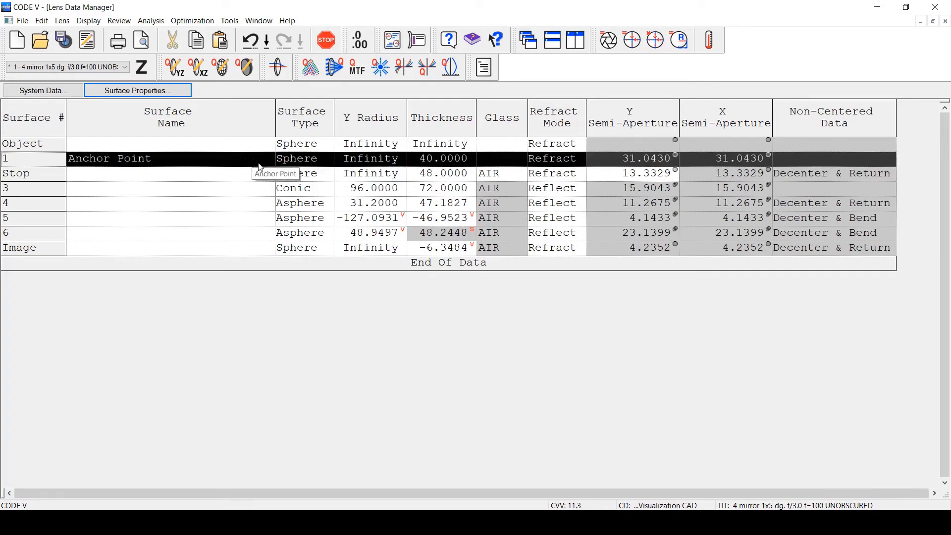
left_click(128, 90)
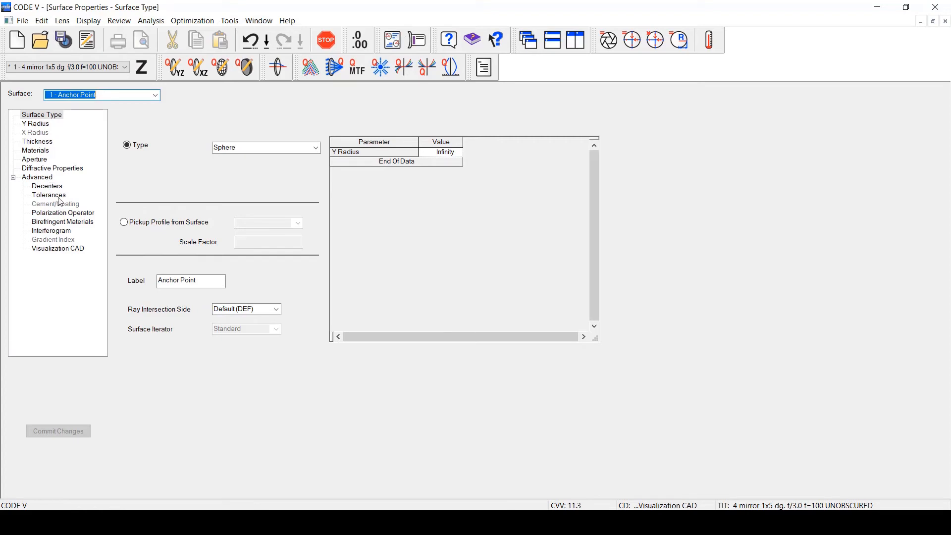
left_click(56, 249)
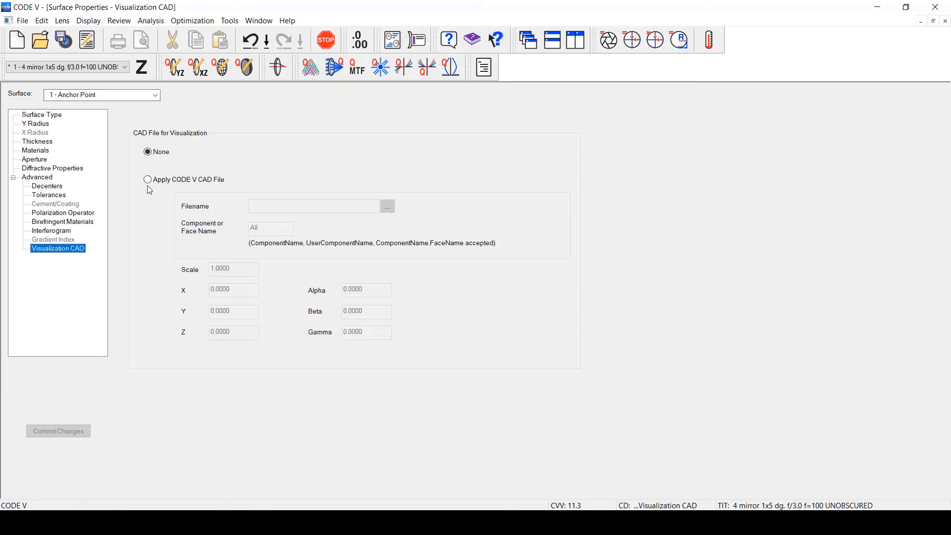
Step: Apply the CODE V CAD file cubesat.cfl to the Anchor Point surface and commit the changes
left_click(147, 179)
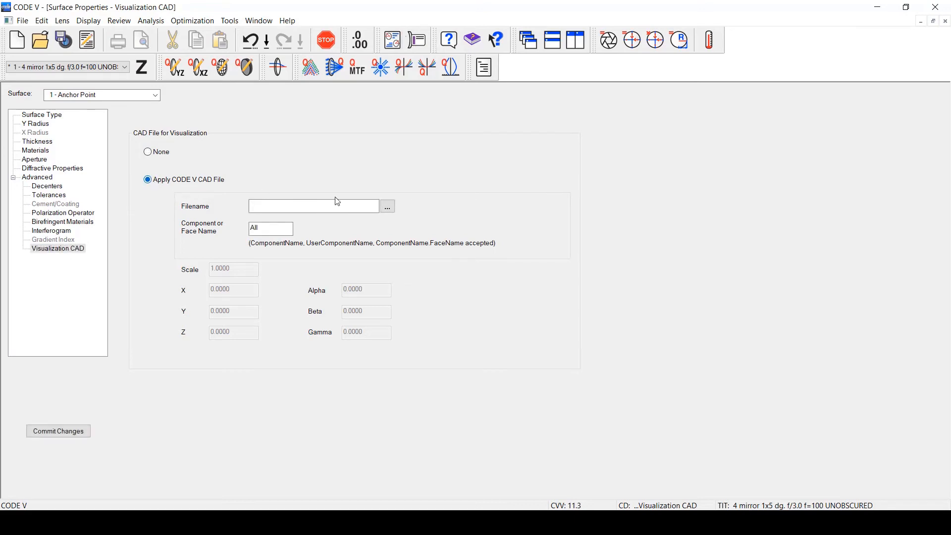
left_click(391, 208)
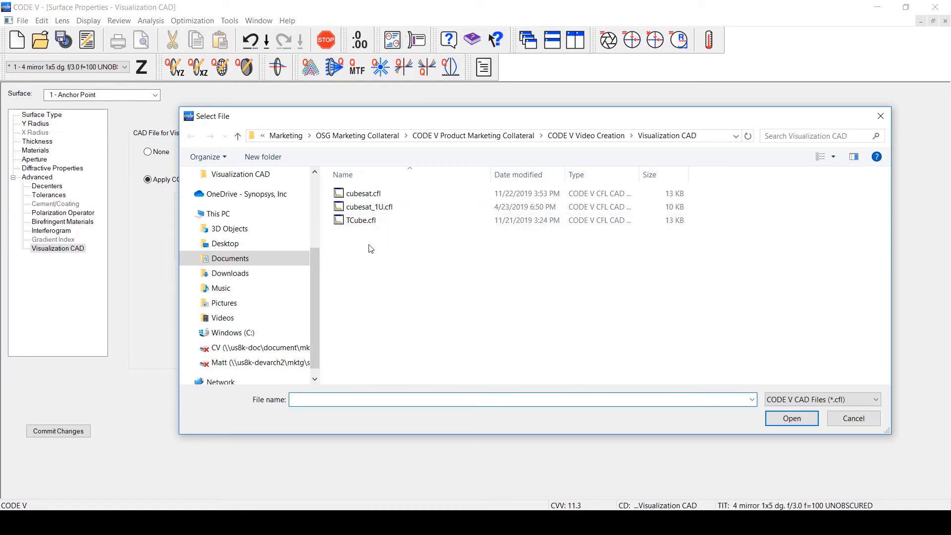
left_click(364, 194)
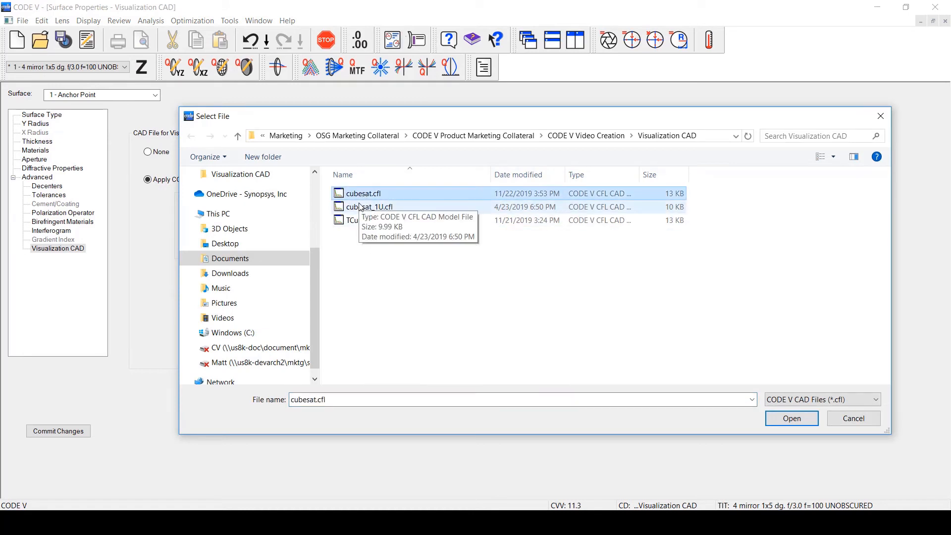
left_click(781, 419)
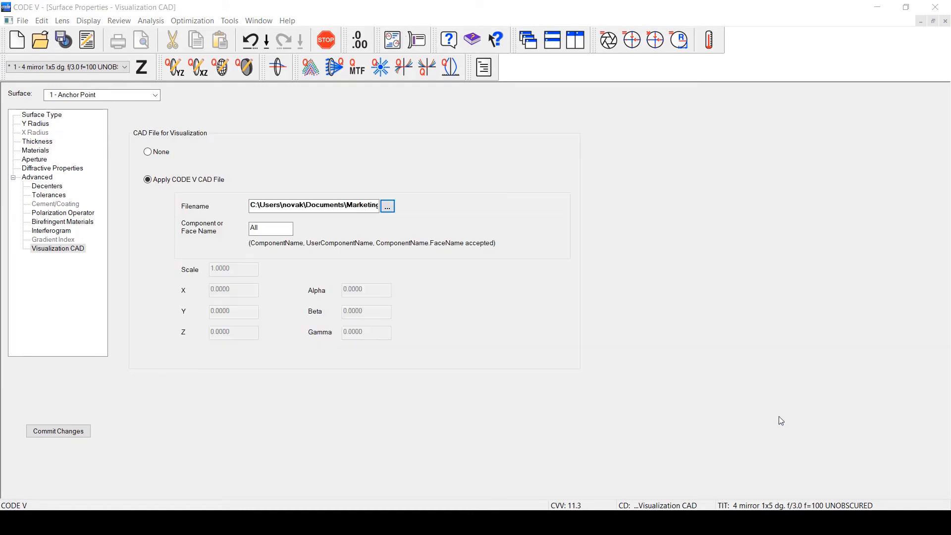
left_click(60, 428)
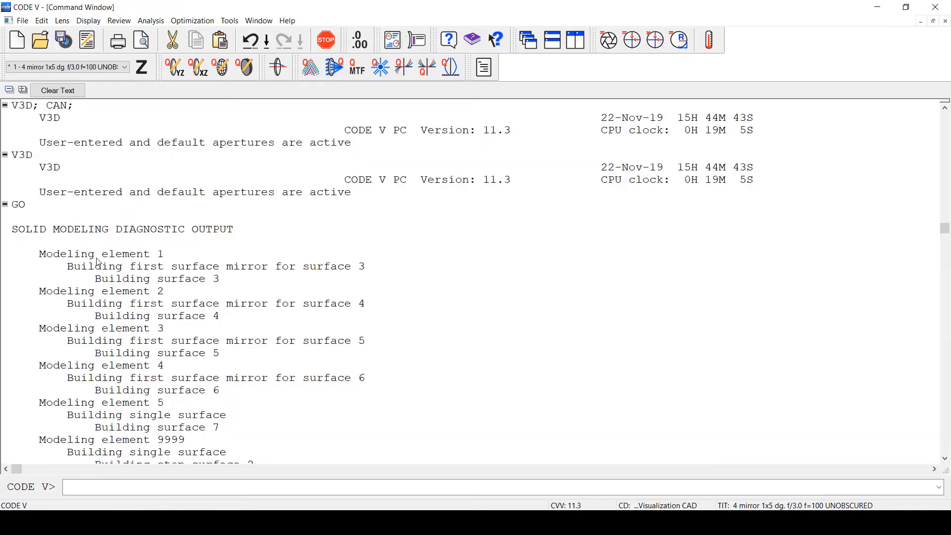
Step: Tile the windows, maximize the 3D Viewing window with the front view, and rerun it to include the CAD model
left_click(576, 40)
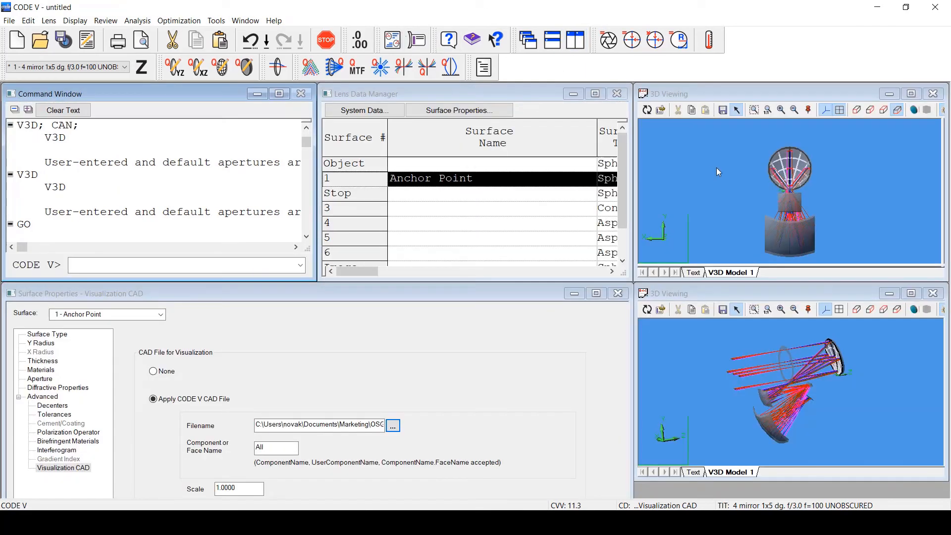
double_click(711, 93)
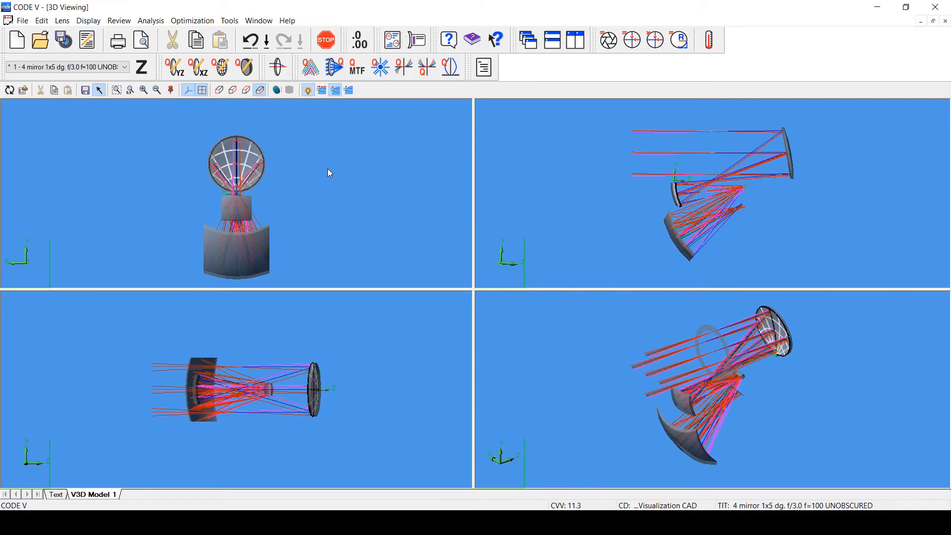
left_click(9, 90)
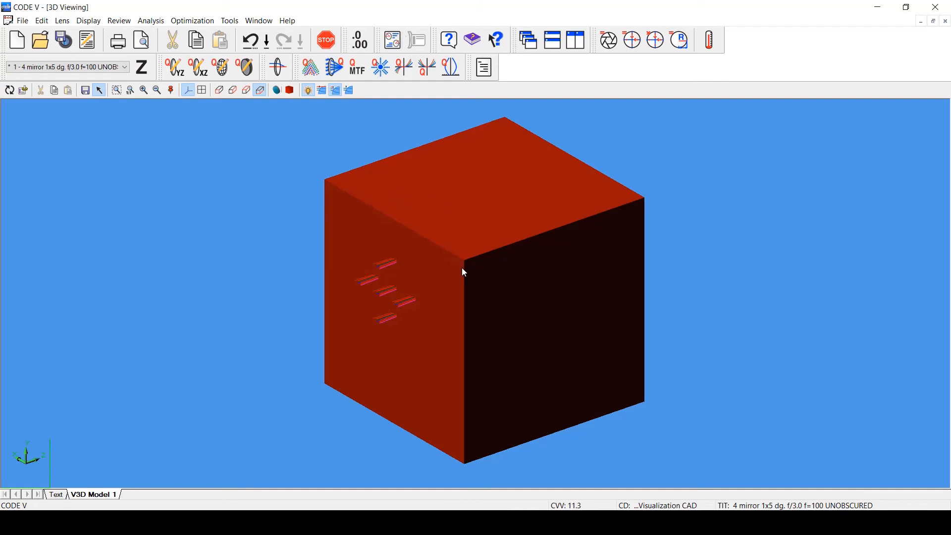
Step: Make the cube Translucent in the 3D view and rotate the model to check the mirrors inside it
left_click(290, 90)
left_click(325, 116)
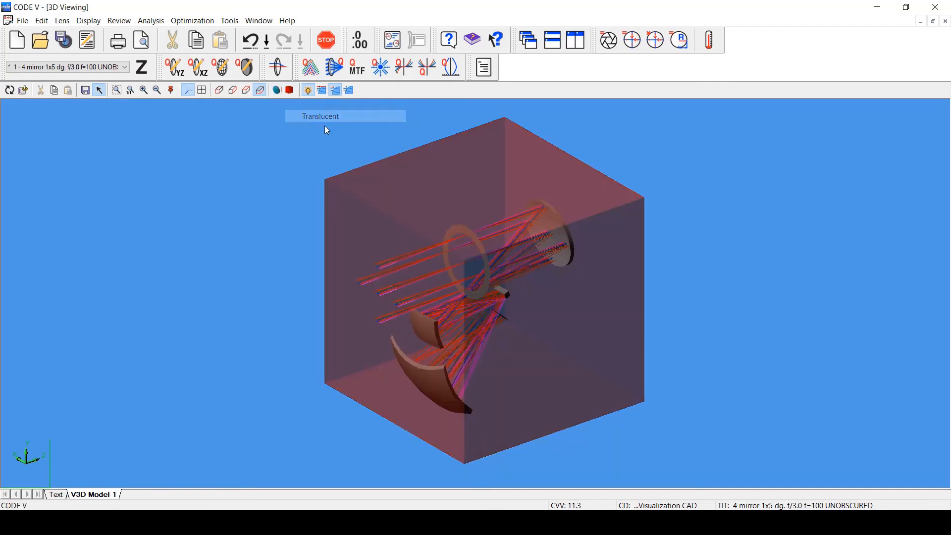
left_click_drag(558, 346, 325, 276)
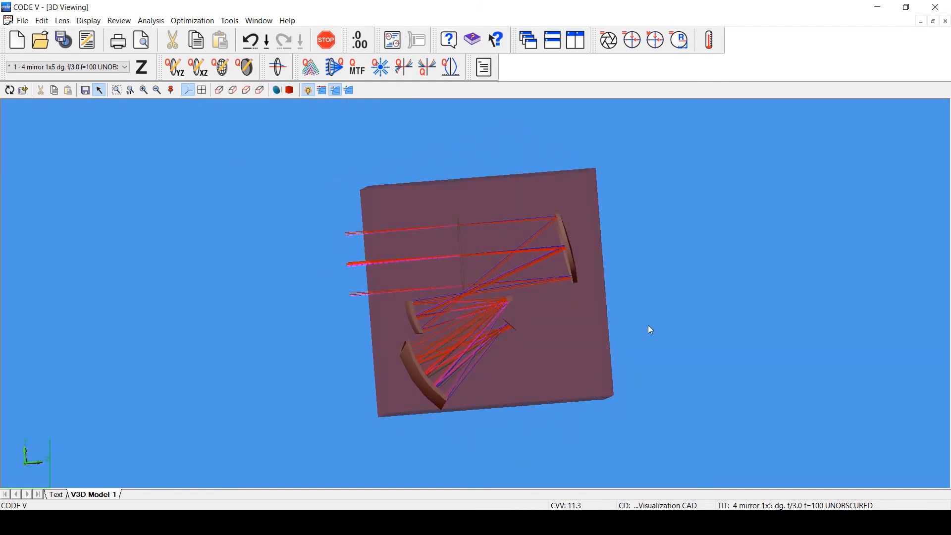
left_click_drag(650, 329, 569, 332)
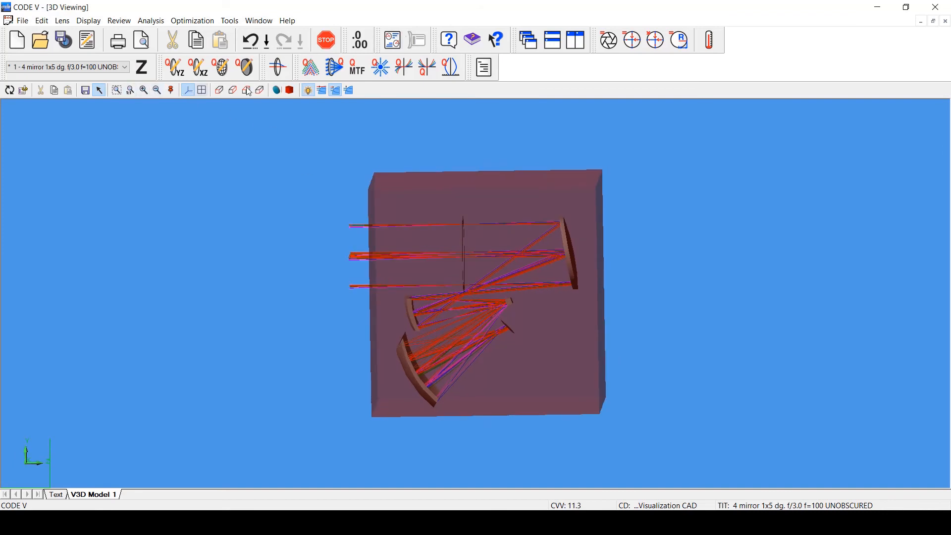
Step: Split the 3D view into four panes and orient the first pane to the front view
left_click(202, 91)
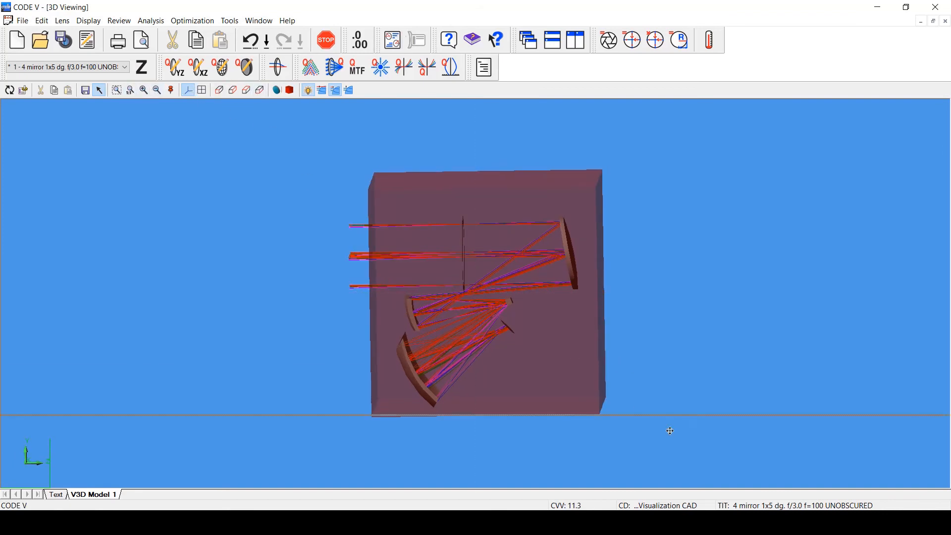
left_click(486, 295)
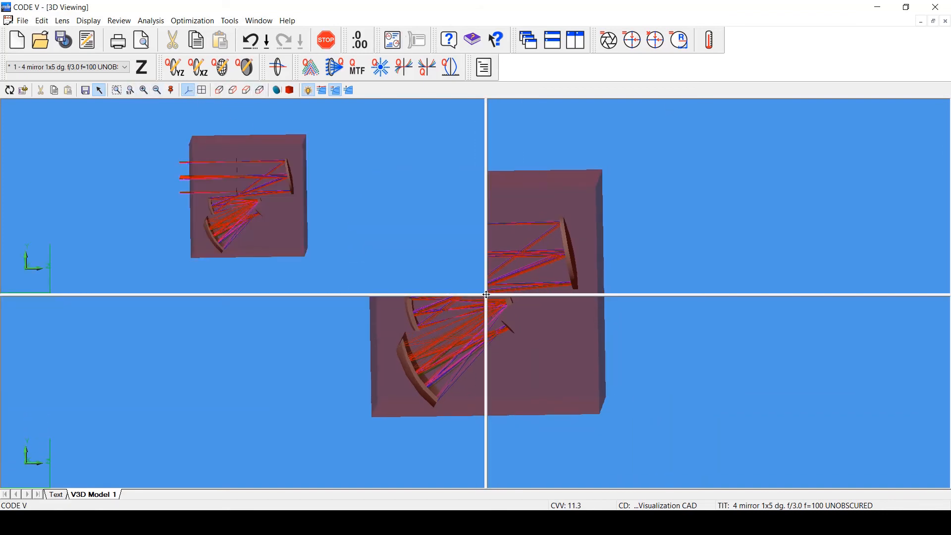
left_click(219, 90)
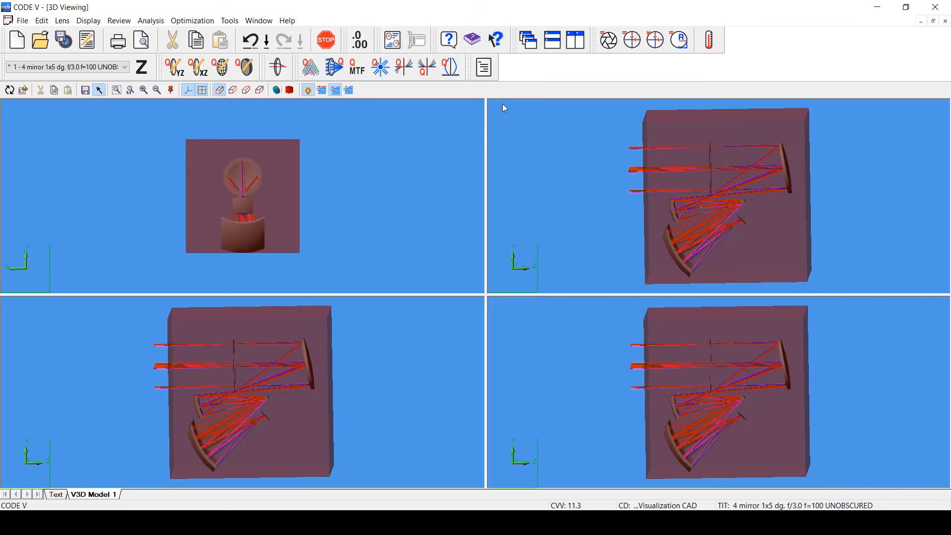
Step: Orient the second pane to the side view and the third pane to the top view
left_click(551, 126)
left_click(233, 91)
left_click(366, 346)
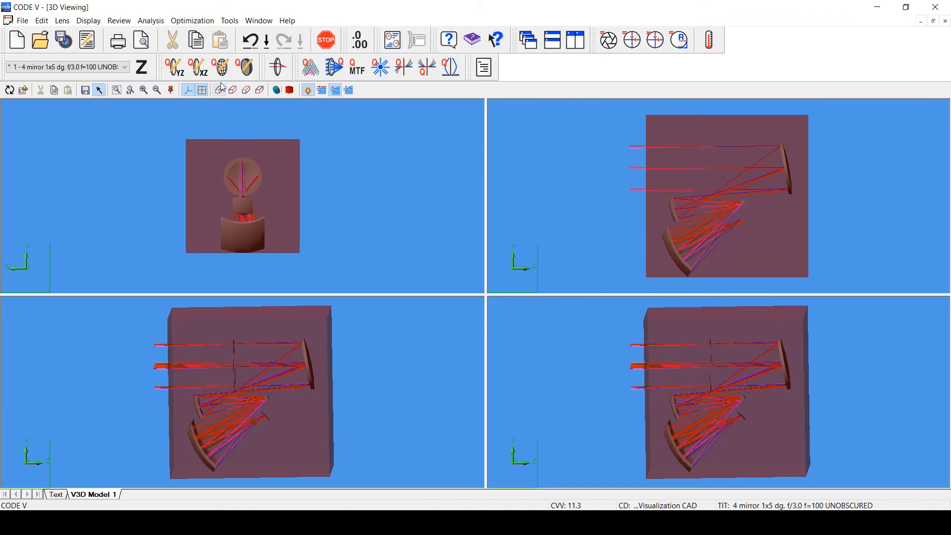
left_click(246, 91)
Step: Orient the fourth pane to the isometric view and zoom out until the whole cube fits
left_click(624, 350)
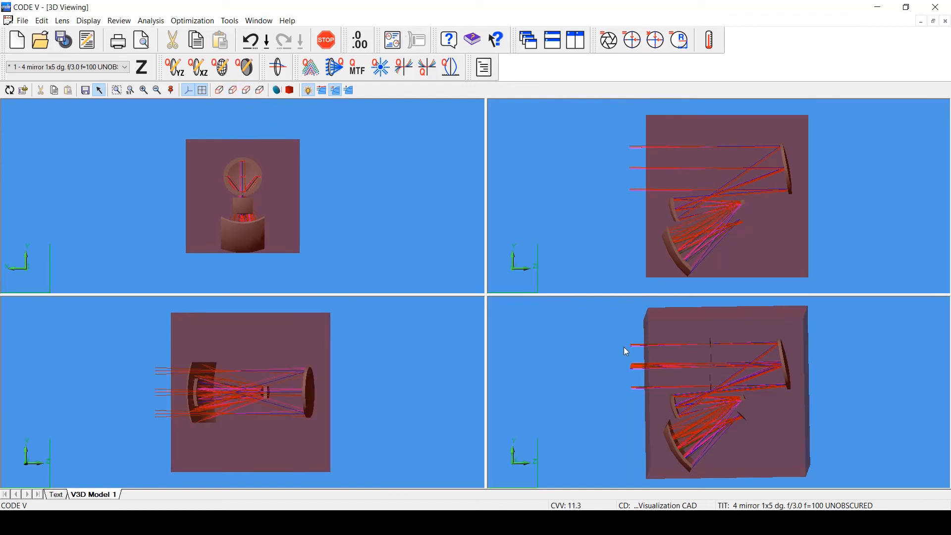
left_click(259, 89)
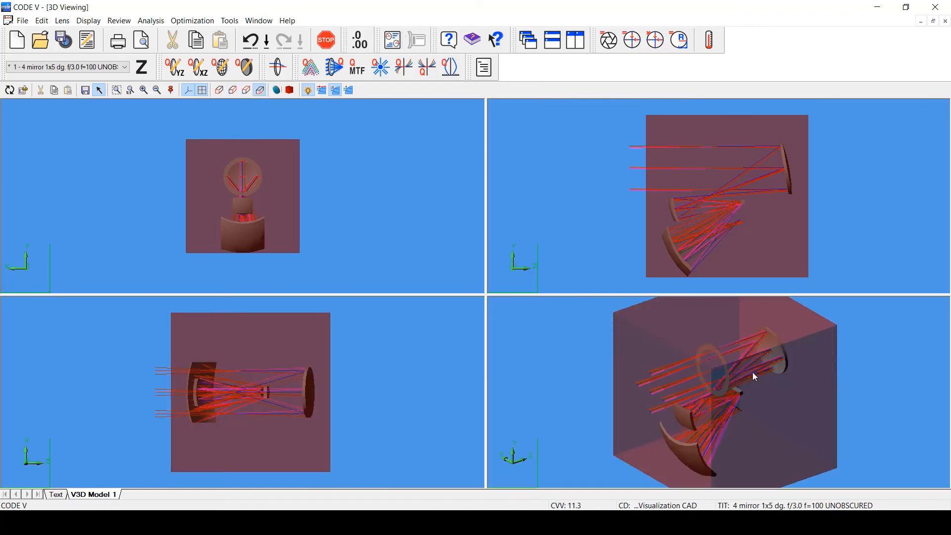
scroll(780, 375, "up", 2)
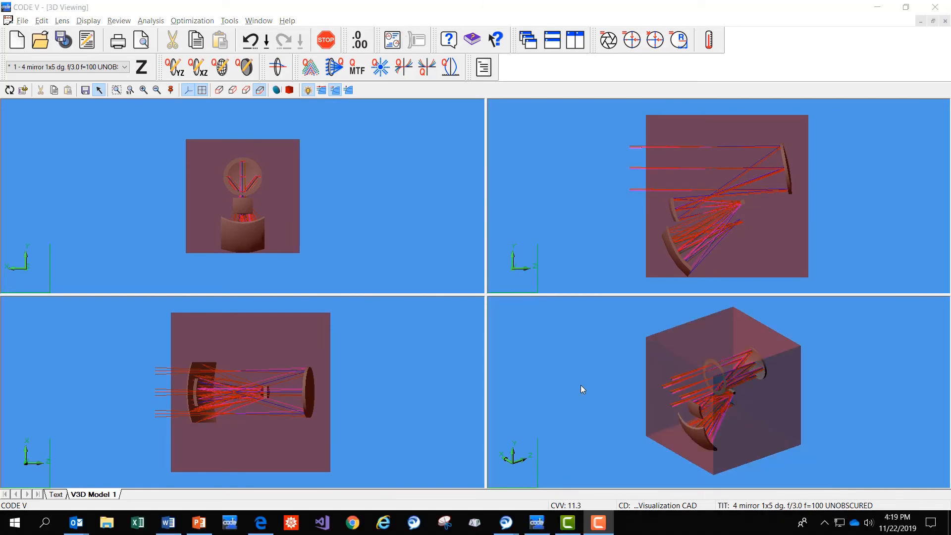